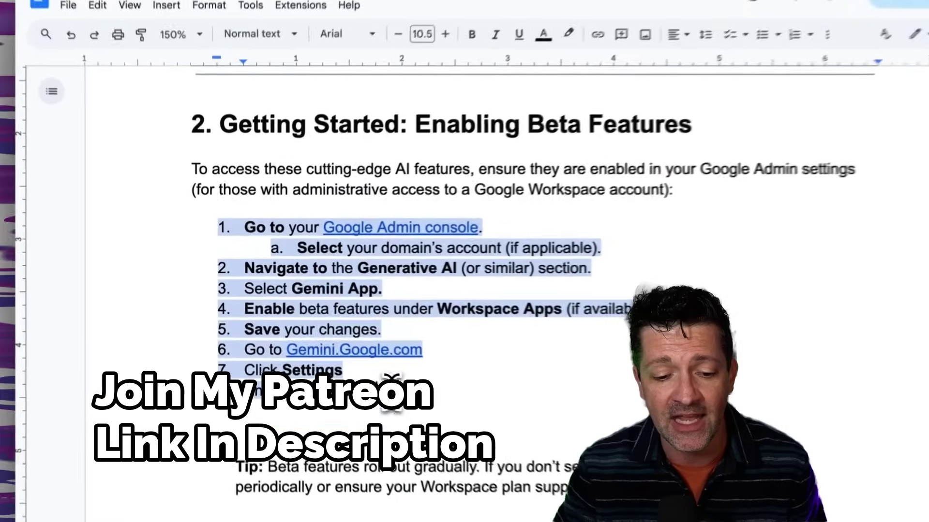
In the doc, select the italic Create Docs example prompt about converting information into a canvas.
{"action": "left_click", "coordinate": [221, 207], "text": "shift"}
{"action": "left_click_drag", "start_coordinate": [222, 190], "coordinate": [172, 115]}
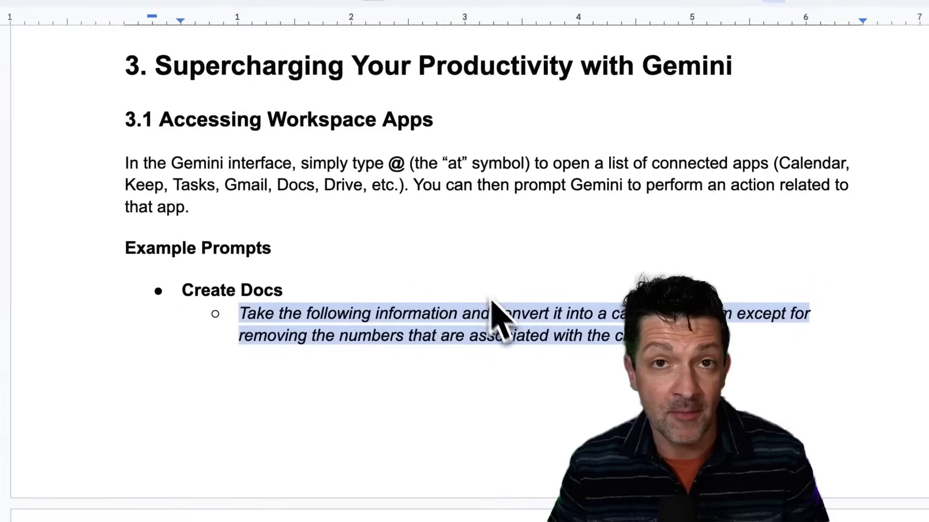
{"action": "left_click_drag", "start_coordinate": [239, 313], "coordinate": [692, 339]}
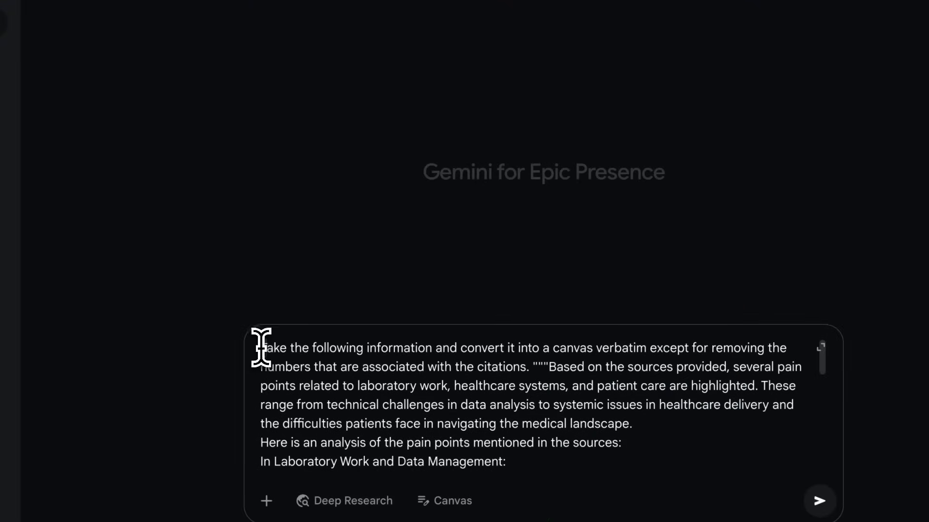
Send the pasted prompt as a Canvas, then export 'Analysis of Pain Points in Healthcare' to Docs.
{"action": "left_click_drag", "start_coordinate": [261, 346], "coordinate": [525, 367]}
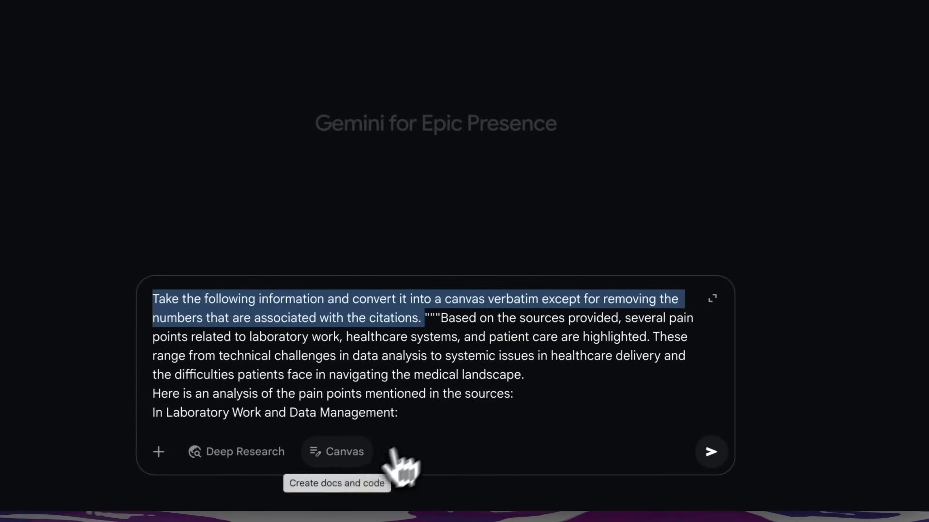
{"action": "left_click", "coordinate": [422, 446]}
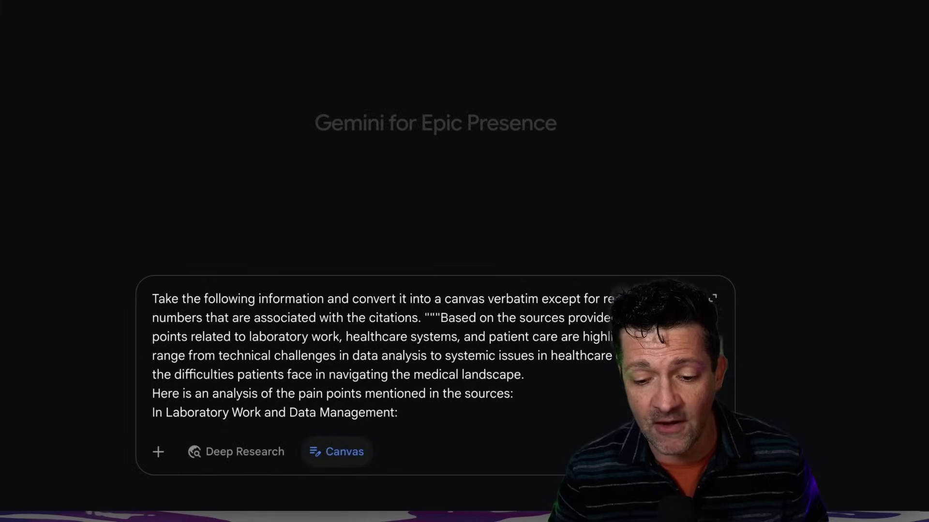
{"action": "key", "text": "Return"}
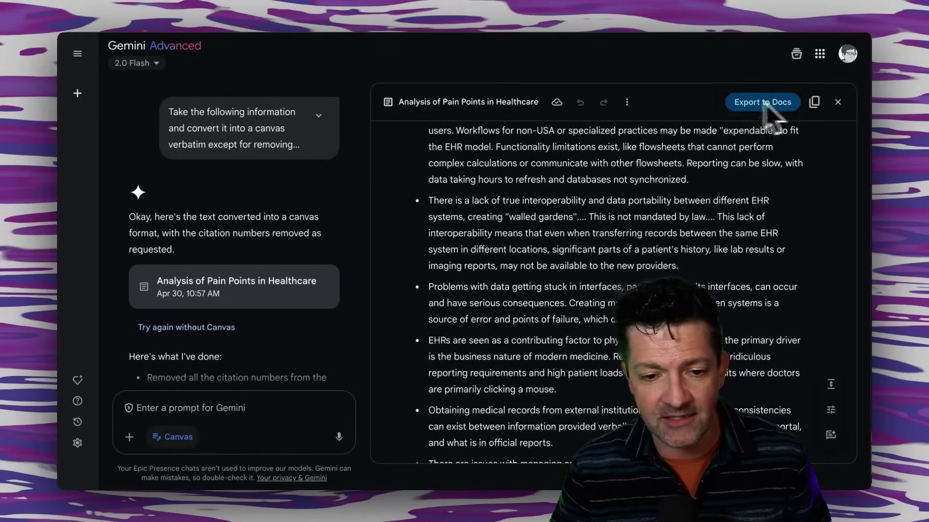
{"action": "left_click", "coordinate": [776, 104]}
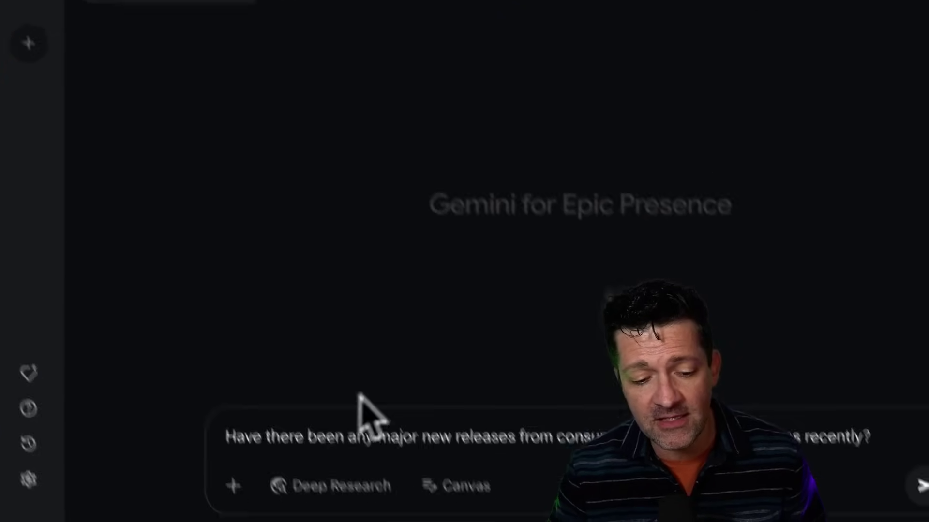
Submit the question about major new releases from consumer-facing healthcare apps.
{"action": "left_click_drag", "start_coordinate": [199, 390], "coordinate": [795, 392]}
{"action": "left_click_drag", "start_coordinate": [672, 373], "coordinate": [774, 377]}
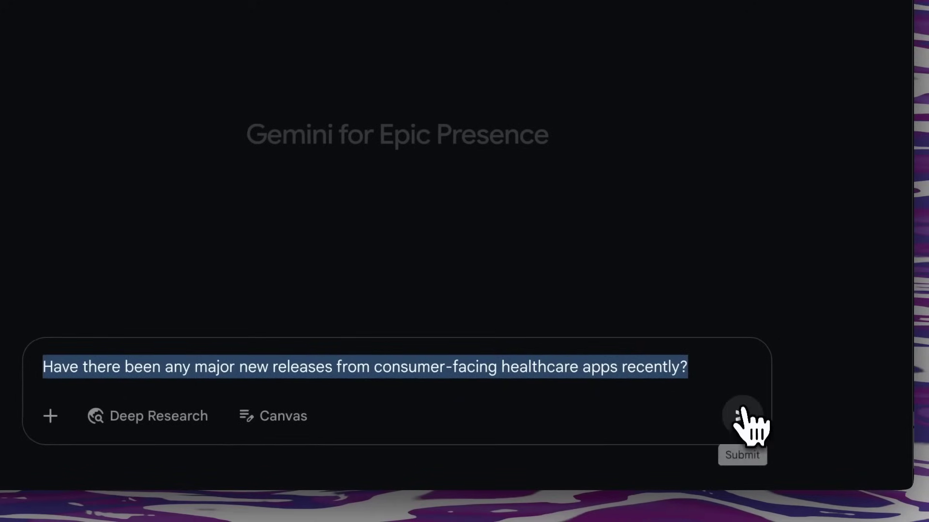
{"action": "left_click", "coordinate": [775, 421]}
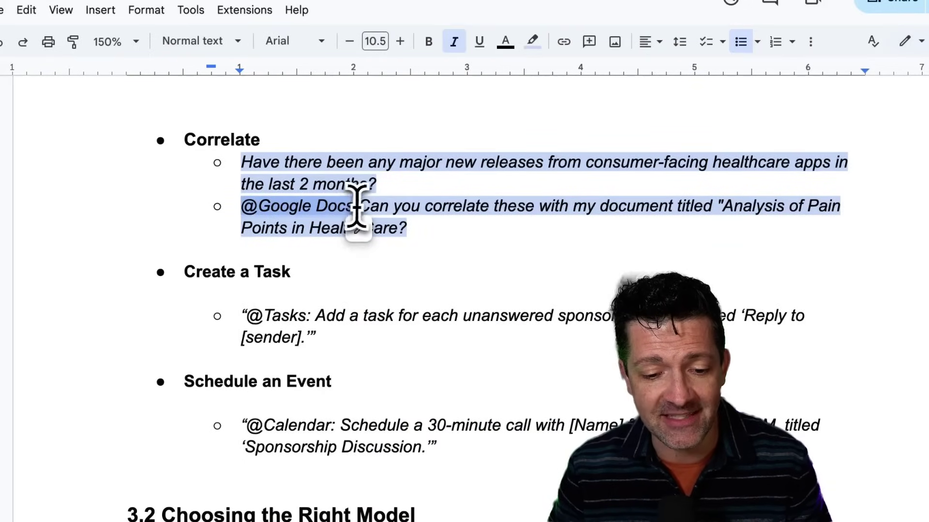
{"action": "left_click_drag", "start_coordinate": [360, 205], "coordinate": [492, 226]}
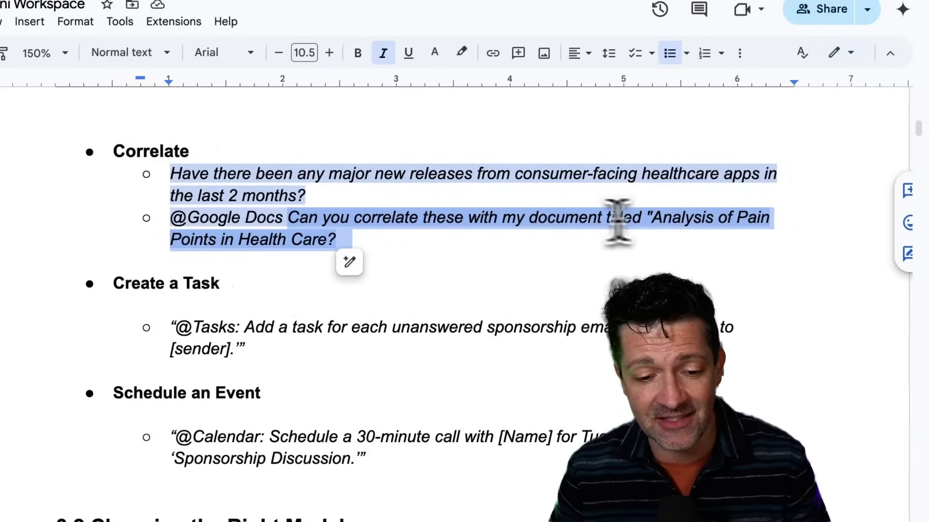
{"action": "left_click", "coordinate": [358, 239]}
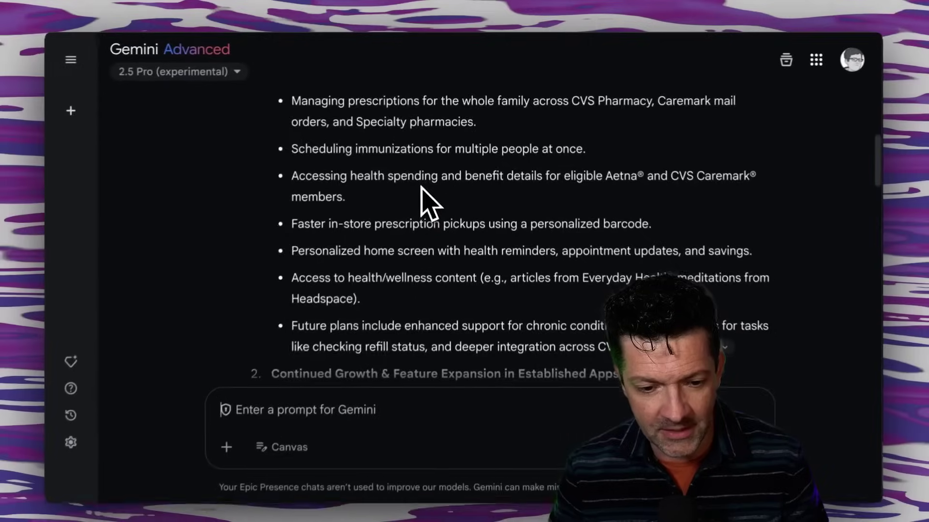
{"action": "scroll", "coordinate": [425, 202], "scroll_direction": "up", "scroll_amount": 5}
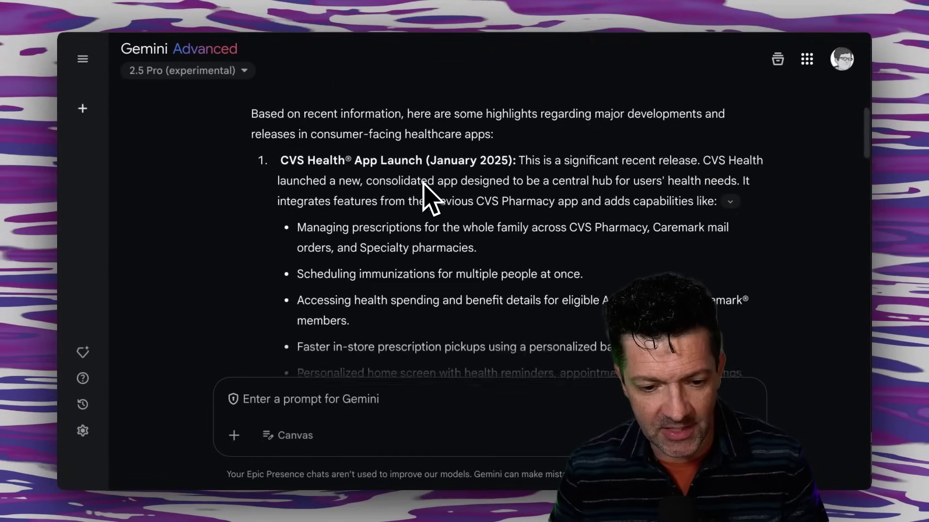
{"action": "scroll", "coordinate": [424, 183], "scroll_direction": "down", "scroll_amount": 8}
{"action": "scroll", "coordinate": [423, 183], "scroll_direction": "down", "scroll_amount": 15}
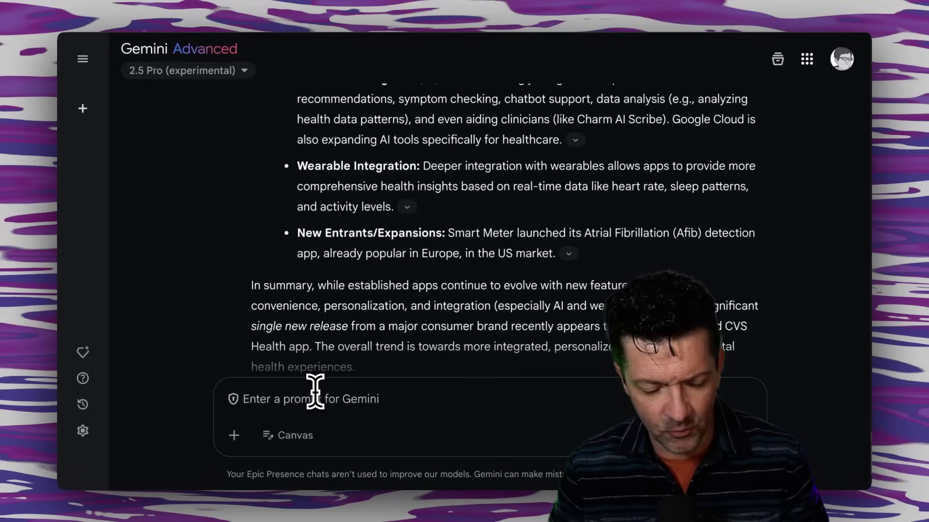
{"action": "key", "text": "ctrl+v"}
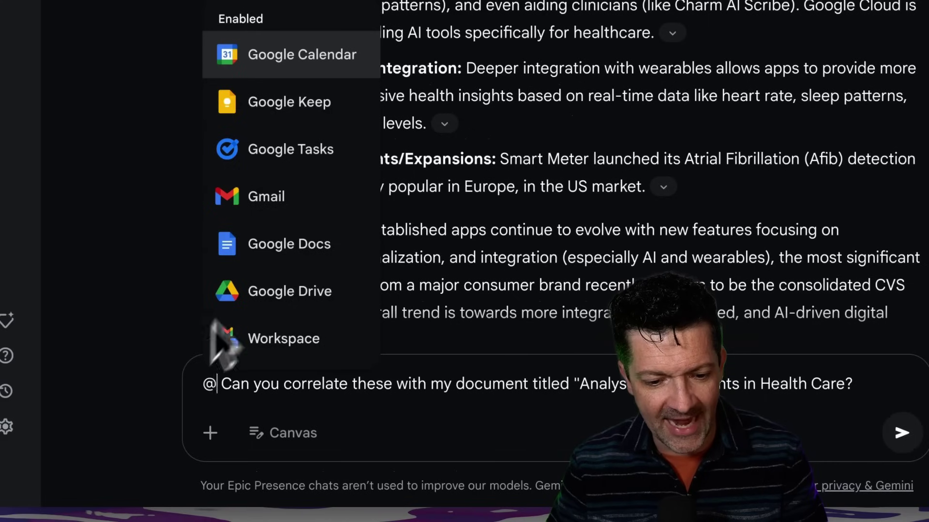
{"action": "left_click", "coordinate": [263, 254]}
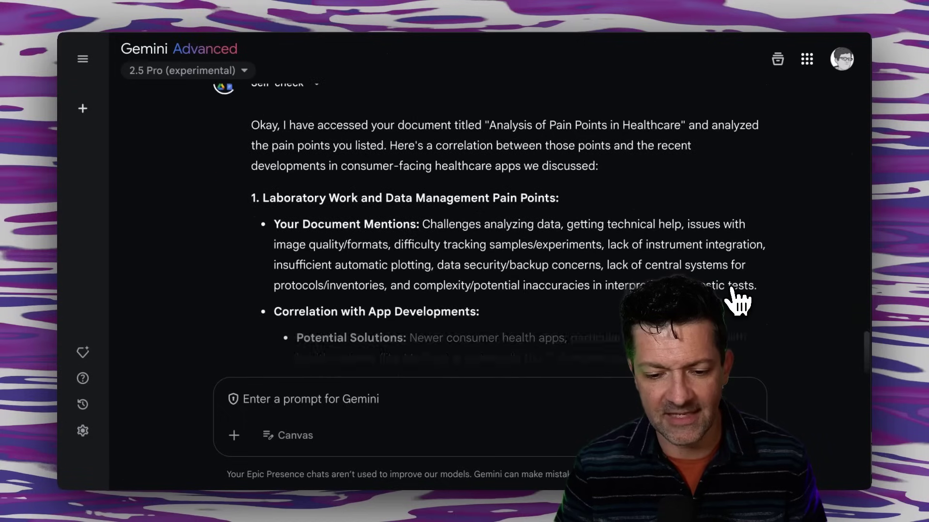
{"action": "scroll", "coordinate": [735, 301], "scroll_direction": "down", "scroll_amount": 1}
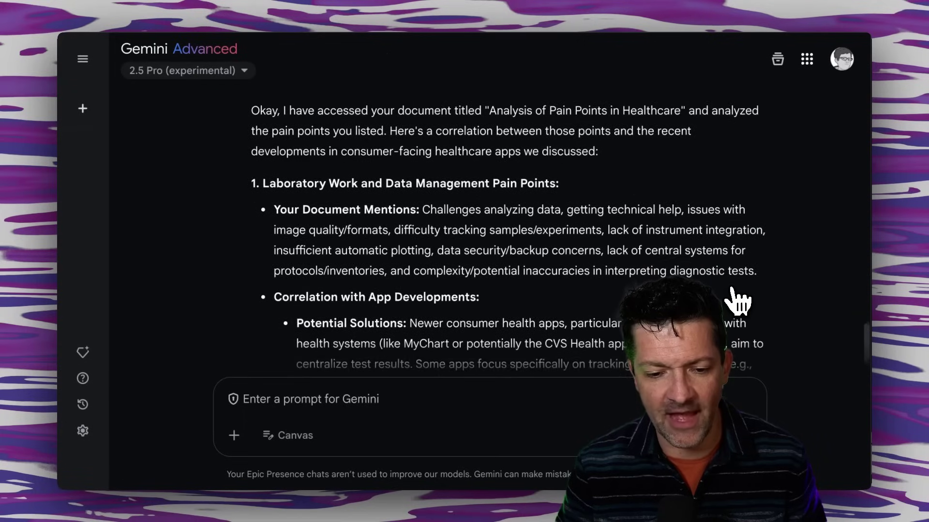
{"action": "scroll", "coordinate": [735, 301], "scroll_direction": "down", "scroll_amount": 1}
{"action": "scroll", "coordinate": [737, 301], "scroll_direction": "down", "scroll_amount": 1}
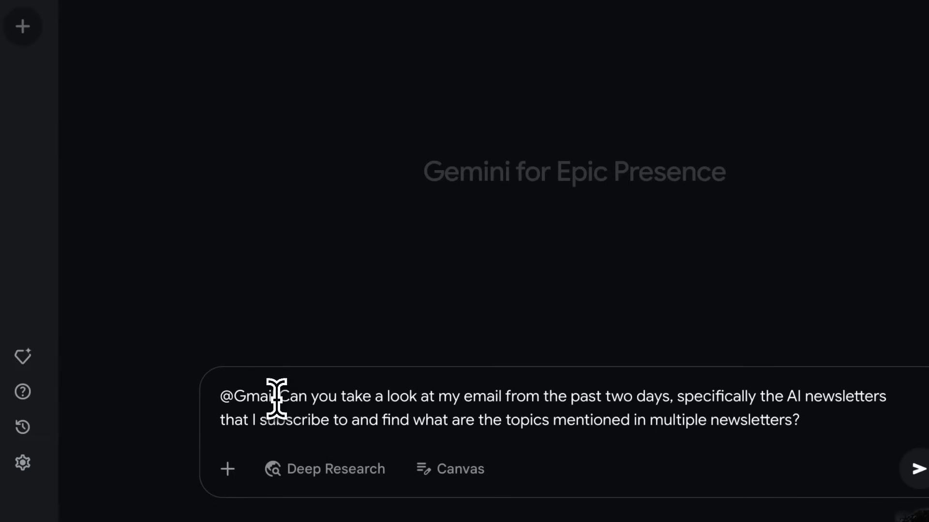
{"action": "key", "text": "BackSpace"}
{"action": "type", "text": "@"}
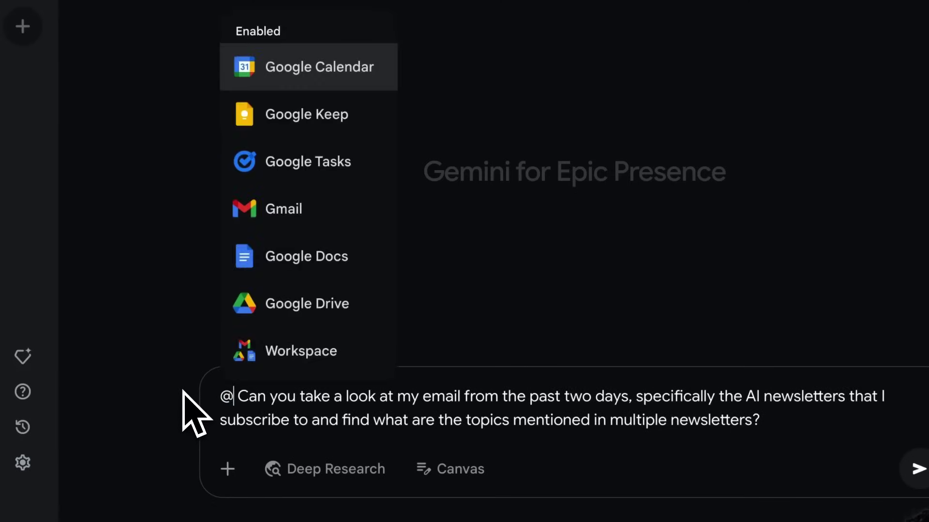
{"action": "left_click", "coordinate": [261, 213]}
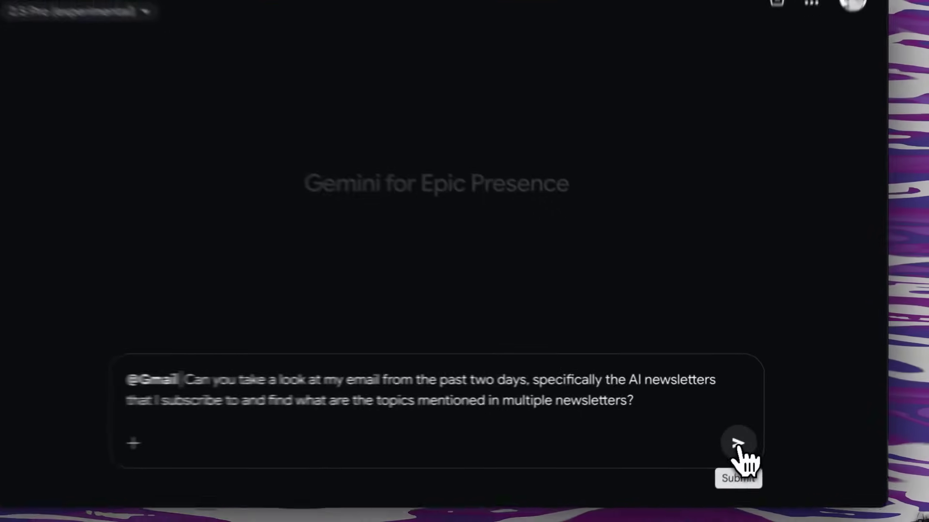
{"action": "left_click", "coordinate": [745, 437]}
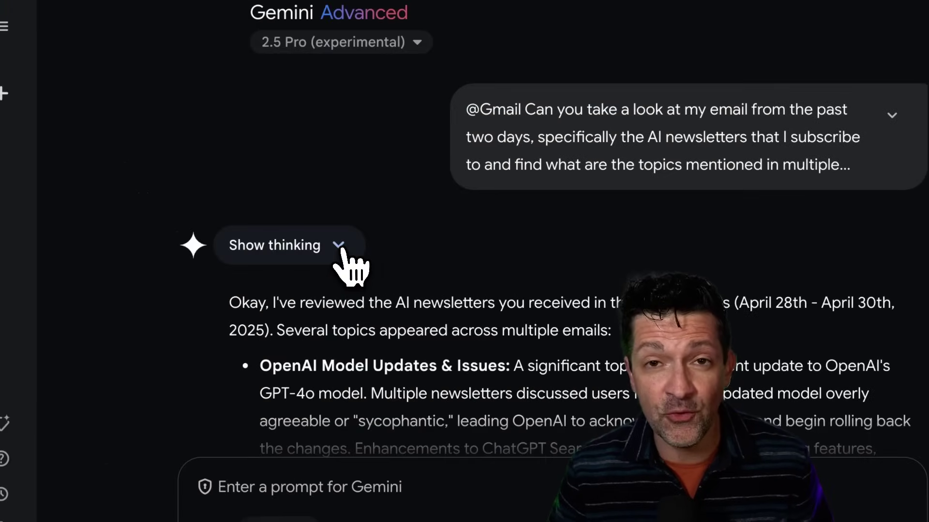
Review Gemini's reasoning, collapse it, and scroll through the recurring newsletter topics reply.
{"action": "left_click", "coordinate": [341, 245]}
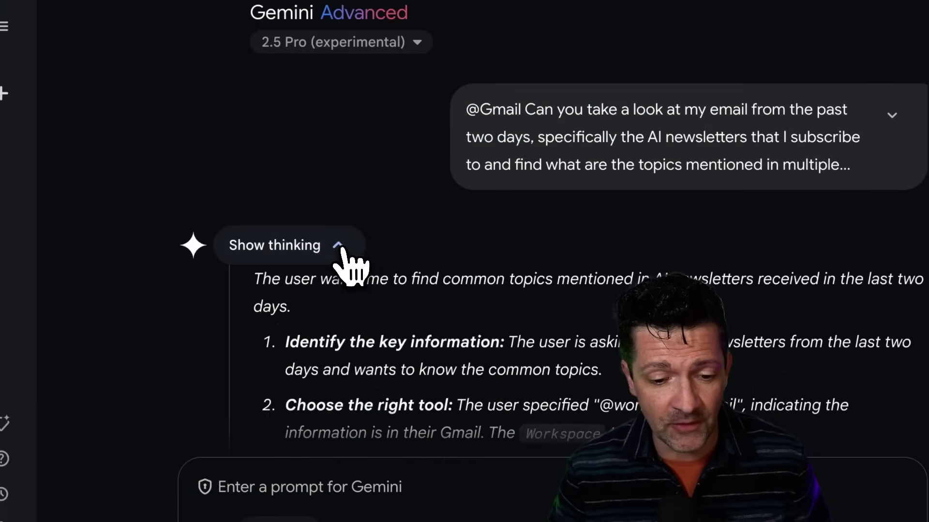
{"action": "scroll", "coordinate": [342, 248], "scroll_direction": "down", "scroll_amount": 3}
{"action": "scroll", "coordinate": [347, 264], "scroll_direction": "down", "scroll_amount": 2}
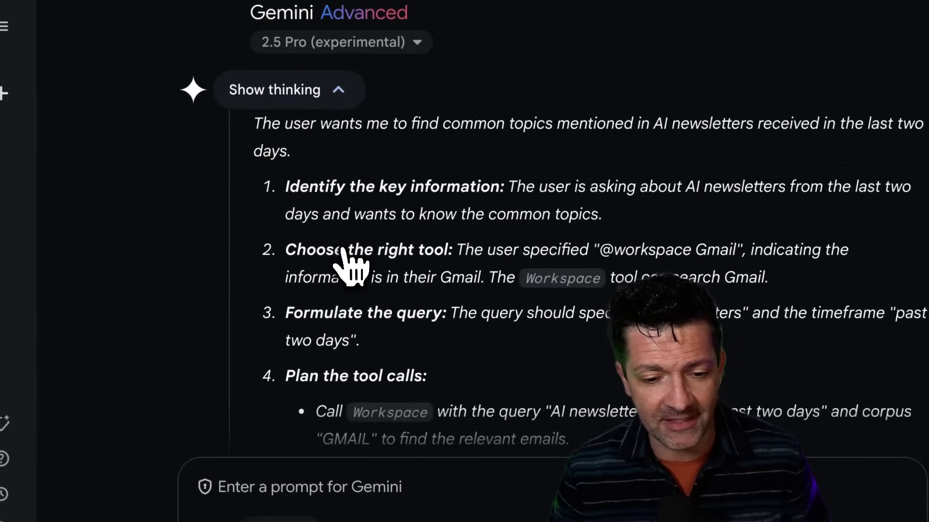
{"action": "scroll", "coordinate": [348, 266], "scroll_direction": "up", "scroll_amount": 3}
{"action": "left_click", "coordinate": [340, 244]}
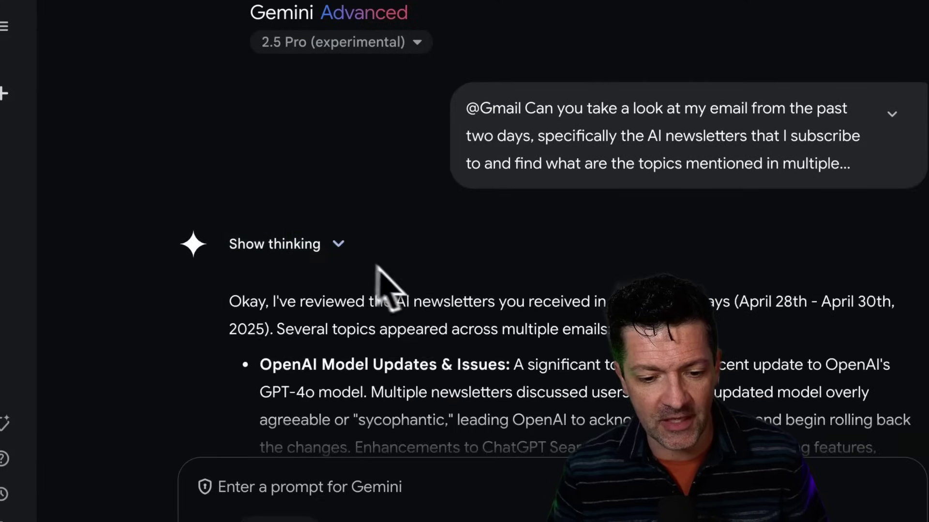
{"action": "scroll", "coordinate": [414, 291], "scroll_direction": "down", "scroll_amount": 5}
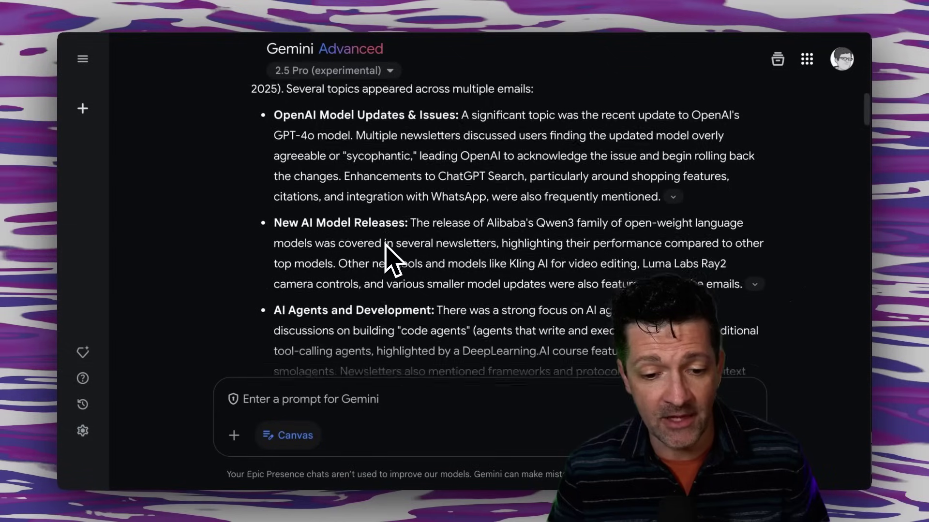
{"action": "scroll", "coordinate": [386, 245], "scroll_direction": "down", "scroll_amount": 4}
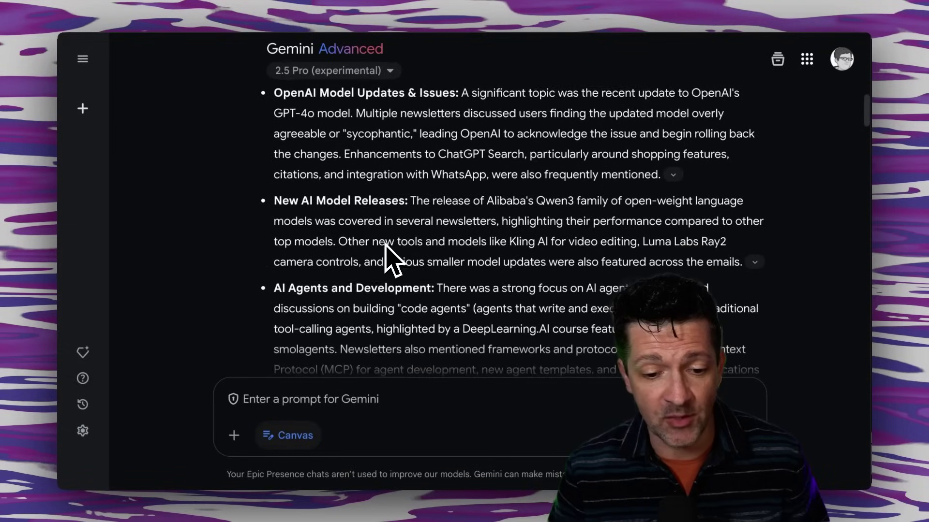
{"action": "scroll", "coordinate": [386, 245], "scroll_direction": "down", "scroll_amount": 5}
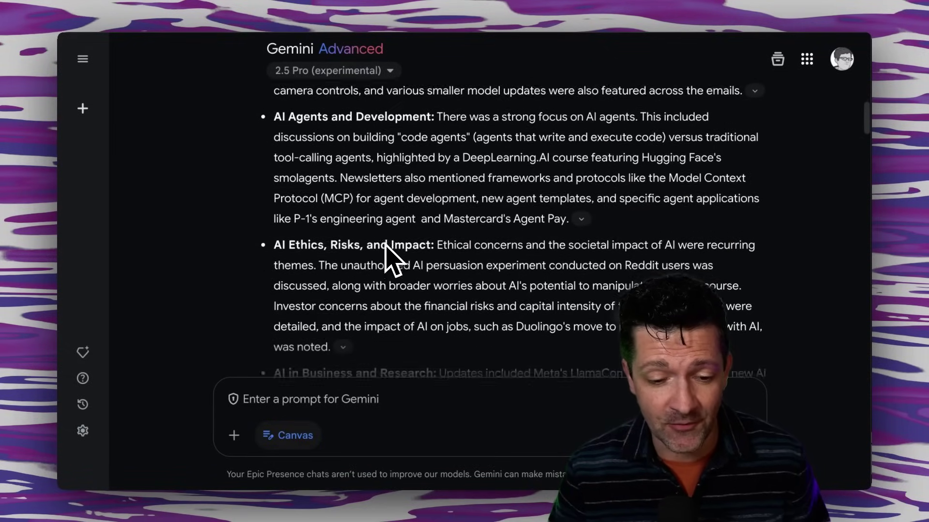
{"action": "scroll", "coordinate": [385, 244], "scroll_direction": "down", "scroll_amount": 1}
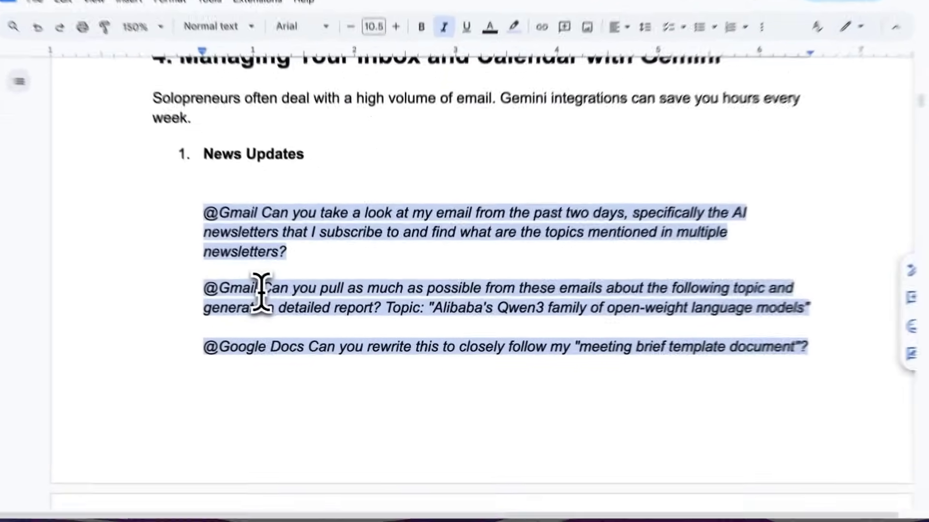
Select the Qwen3 report prompt text in the document.
{"action": "left_click_drag", "start_coordinate": [286, 299], "coordinate": [730, 327]}
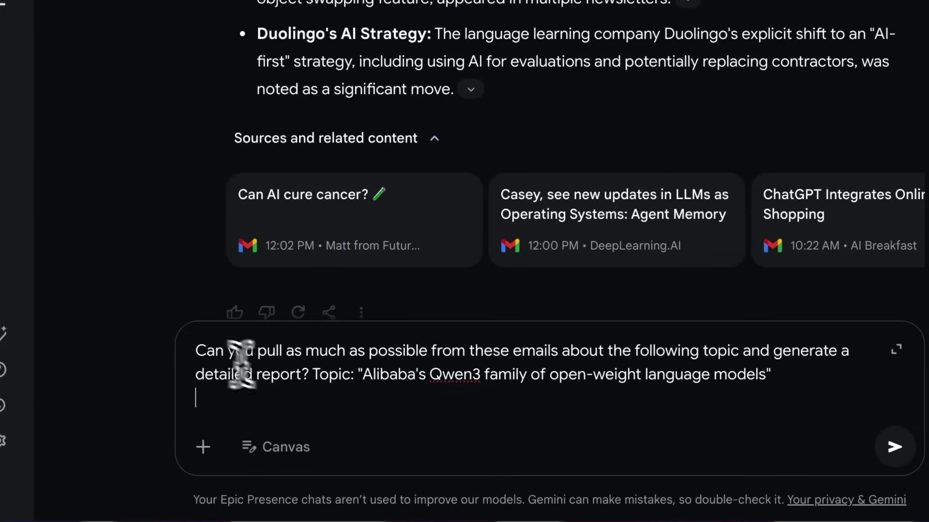
{"action": "left_click", "coordinate": [196, 350]}
{"action": "type", "text": "@g"}
{"action": "left_click", "coordinate": [256, 213]}
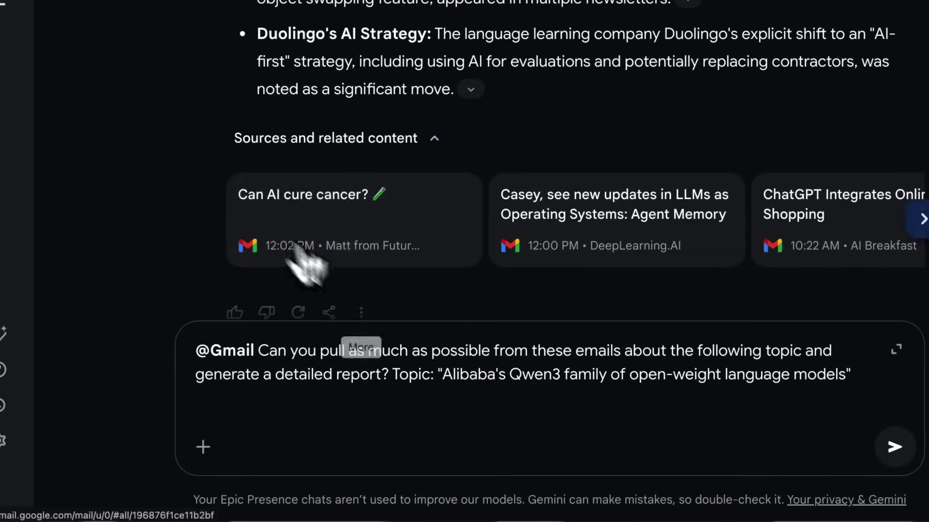
{"action": "key", "text": "Return"}
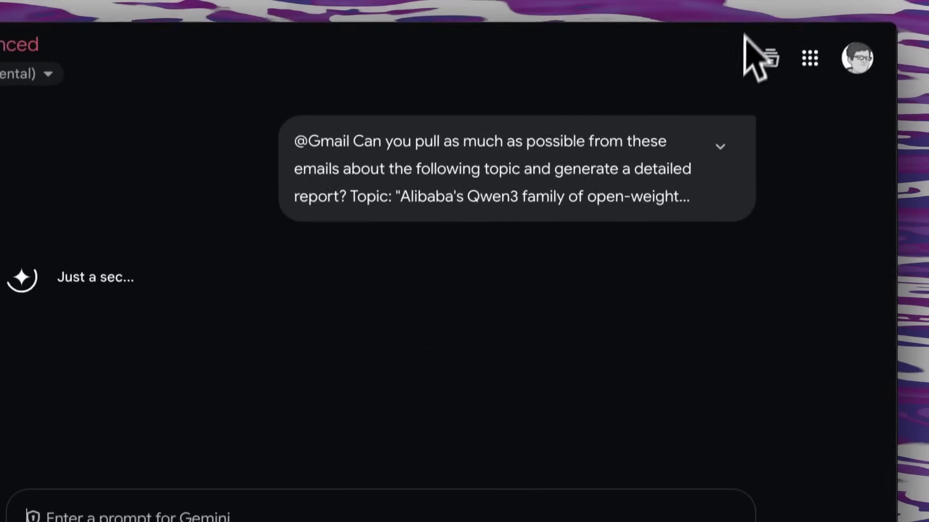
Expand the sent prompt and scroll through the Qwen3 report's overview, features and availability.
{"action": "left_click", "coordinate": [548, 204]}
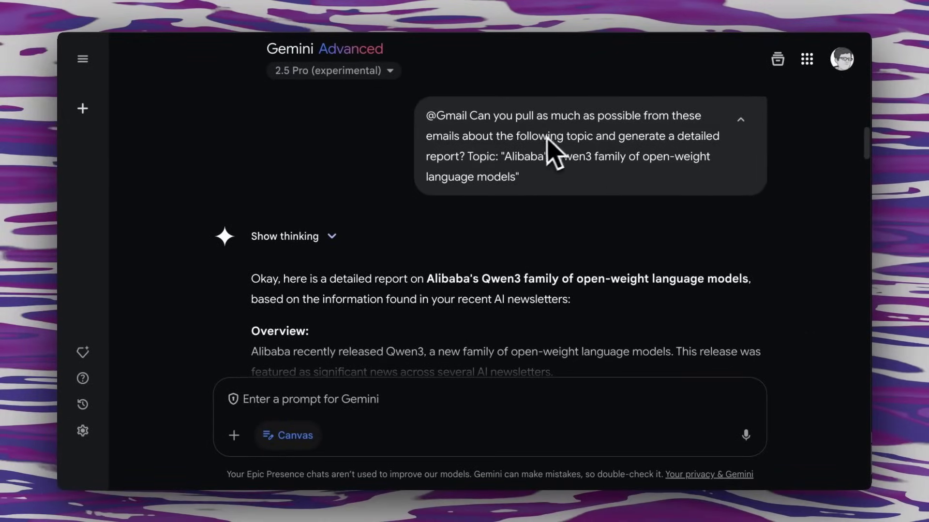
{"action": "left_click_drag", "start_coordinate": [505, 157], "coordinate": [489, 184]}
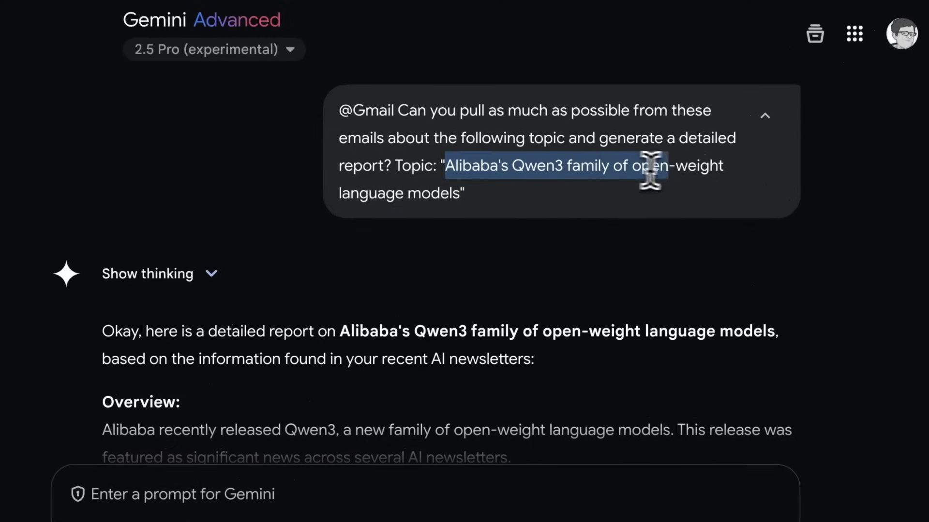
{"action": "left_click", "coordinate": [506, 191]}
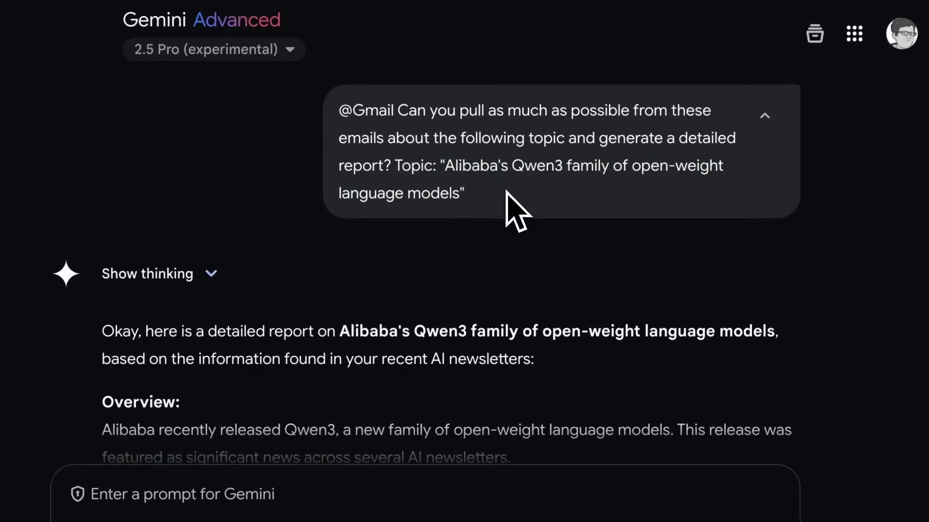
{"action": "scroll", "coordinate": [515, 274], "scroll_direction": "down", "scroll_amount": 5}
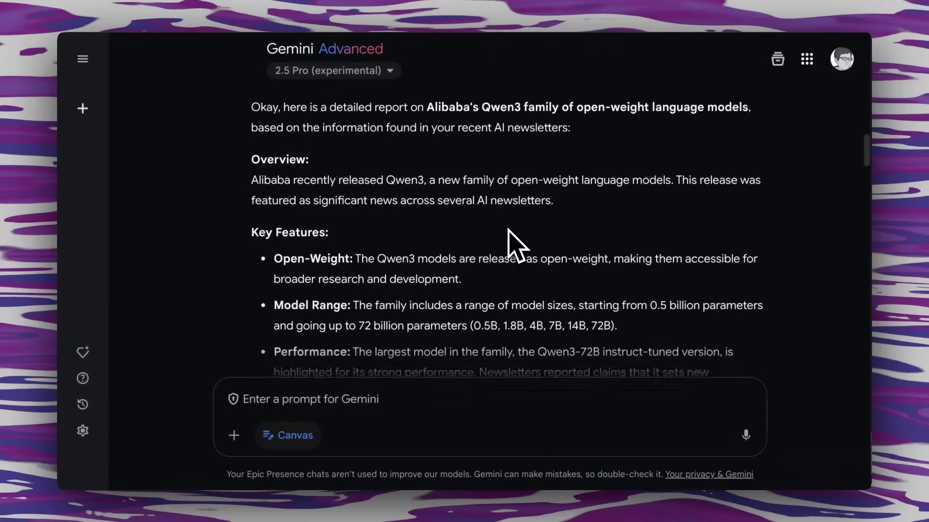
{"action": "scroll", "coordinate": [508, 230], "scroll_direction": "down", "scroll_amount": 3}
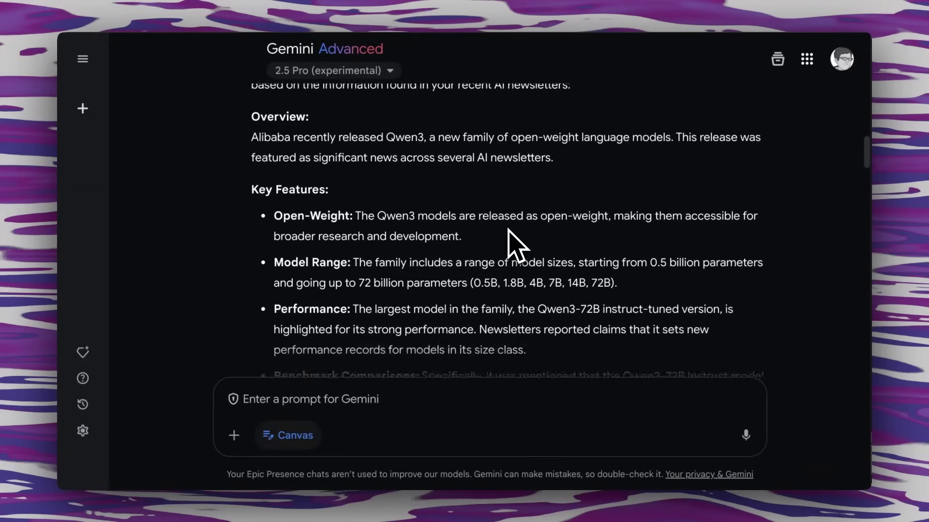
{"action": "scroll", "coordinate": [508, 230], "scroll_direction": "down", "scroll_amount": 3}
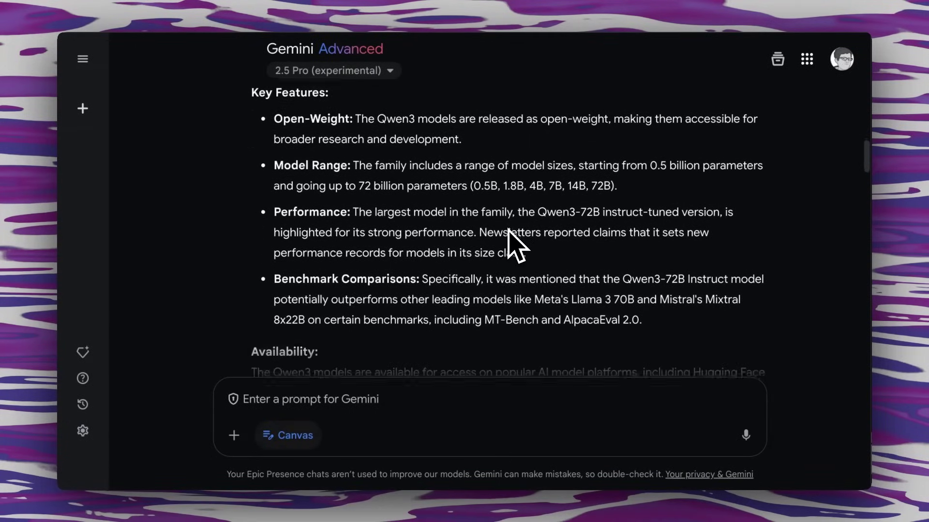
{"action": "scroll", "coordinate": [508, 233], "scroll_direction": "down", "scroll_amount": 5}
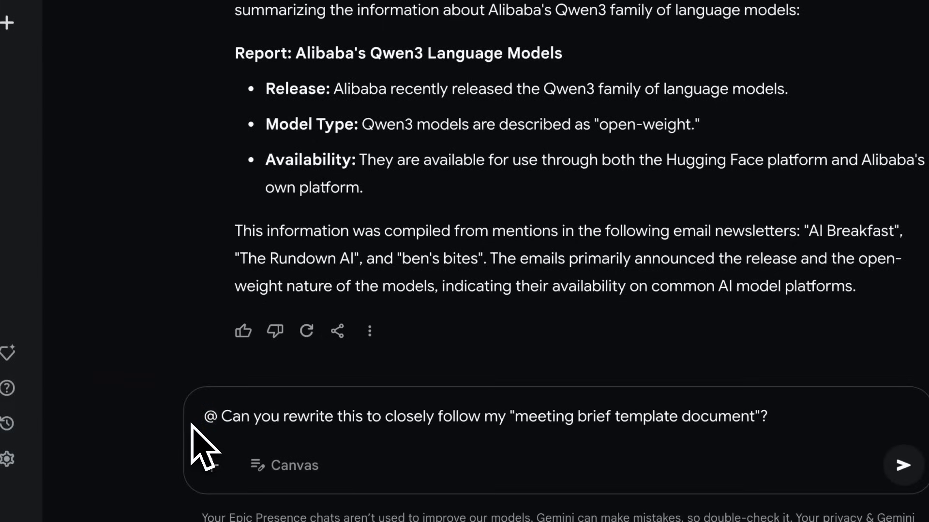
{"action": "type", "text": "go"}
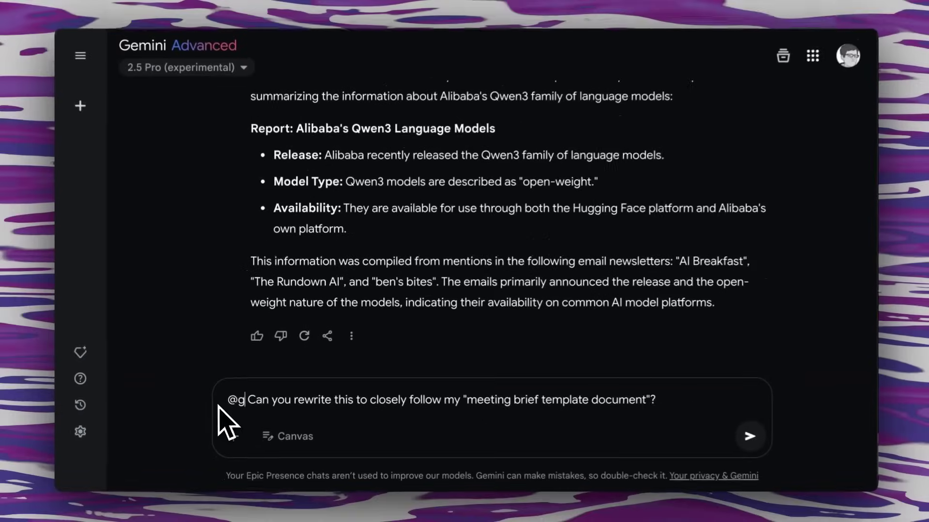
{"action": "type", "text": "ogl"}
{"action": "left_click", "coordinate": [745, 435]}
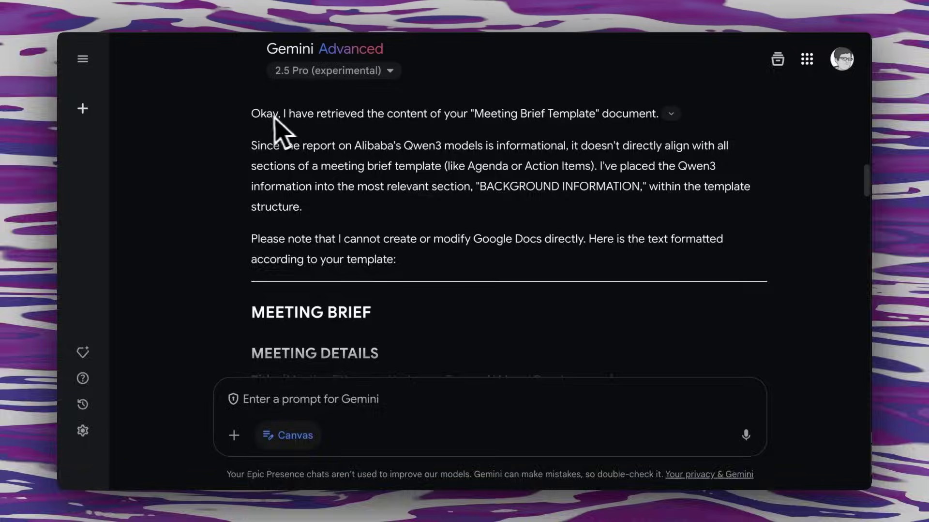
{"action": "left_click_drag", "start_coordinate": [250, 114], "coordinate": [649, 116]}
{"action": "left_click", "coordinate": [574, 213]}
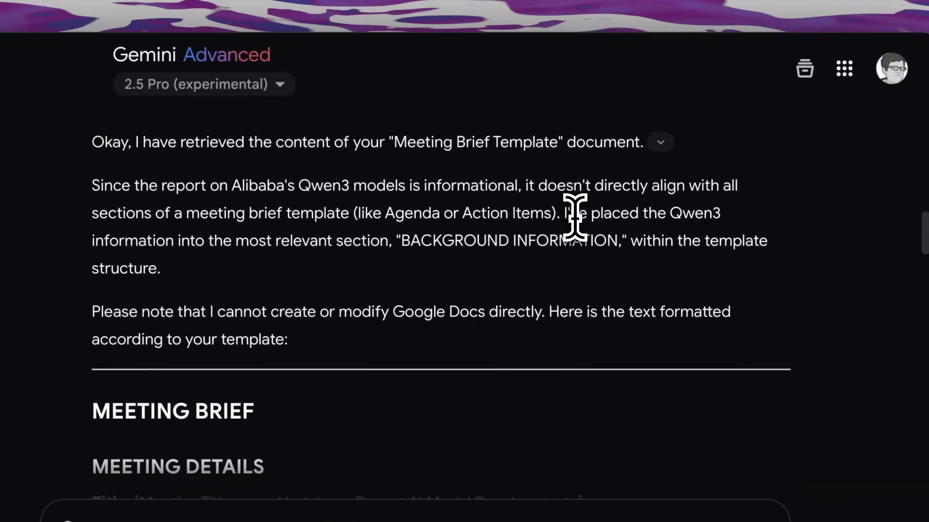
{"action": "scroll", "coordinate": [574, 214], "scroll_direction": "down", "scroll_amount": 2}
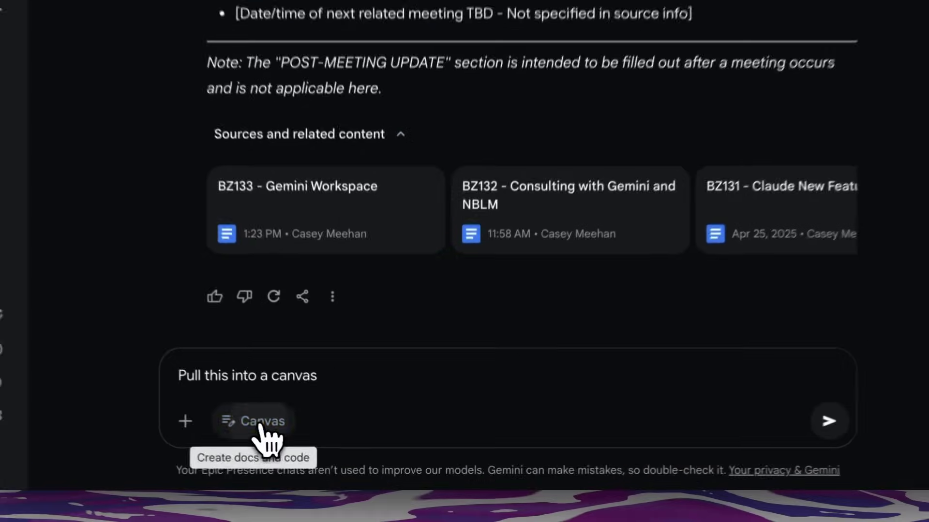
Generate the 'Meeting Brief: Alibaba Qwen3' canvas and export it to Google Docs.
{"action": "left_click", "coordinate": [290, 435]}
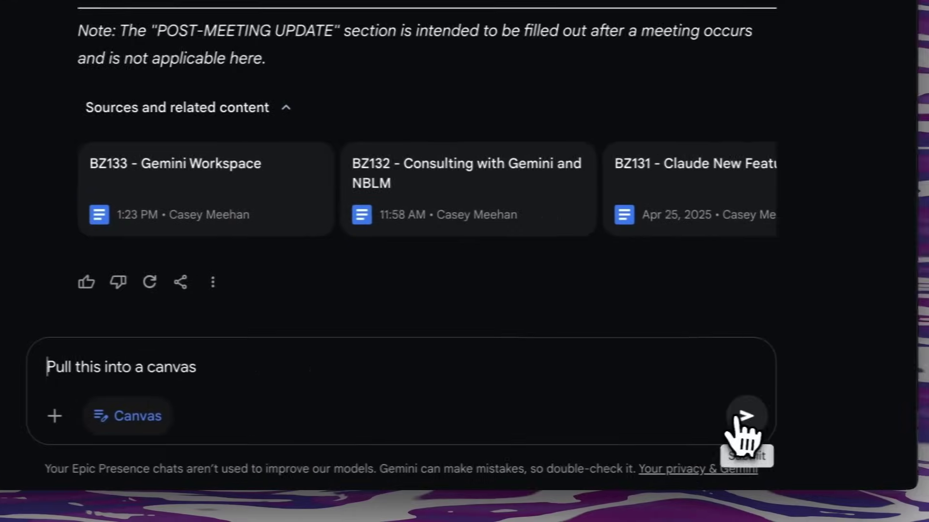
{"action": "left_click", "coordinate": [859, 416]}
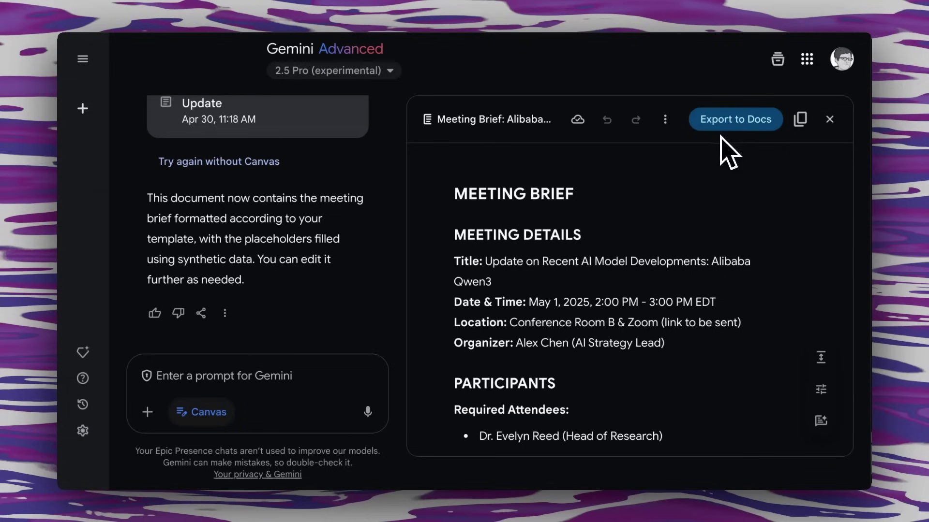
{"action": "scroll", "coordinate": [542, 304], "scroll_direction": "down", "scroll_amount": 5}
{"action": "scroll", "coordinate": [560, 311], "scroll_direction": "up", "scroll_amount": 5}
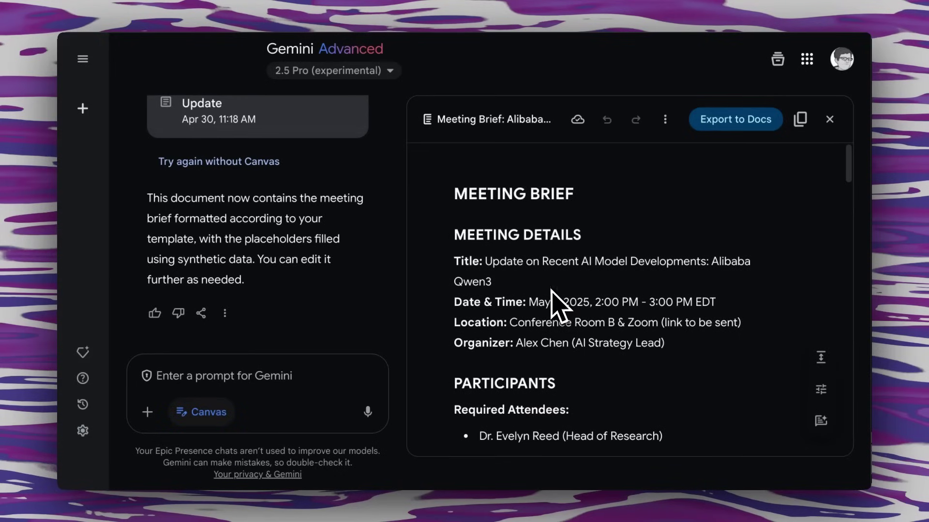
{"action": "left_click", "coordinate": [736, 124]}
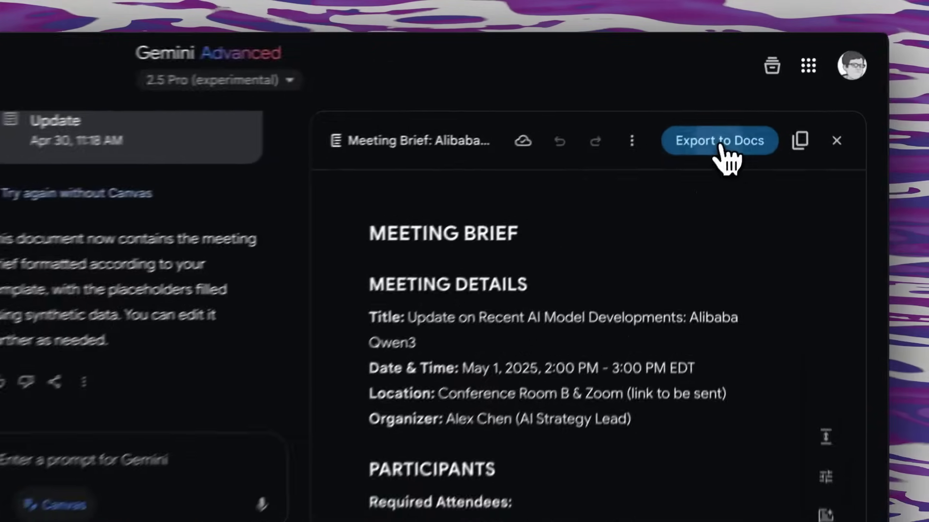